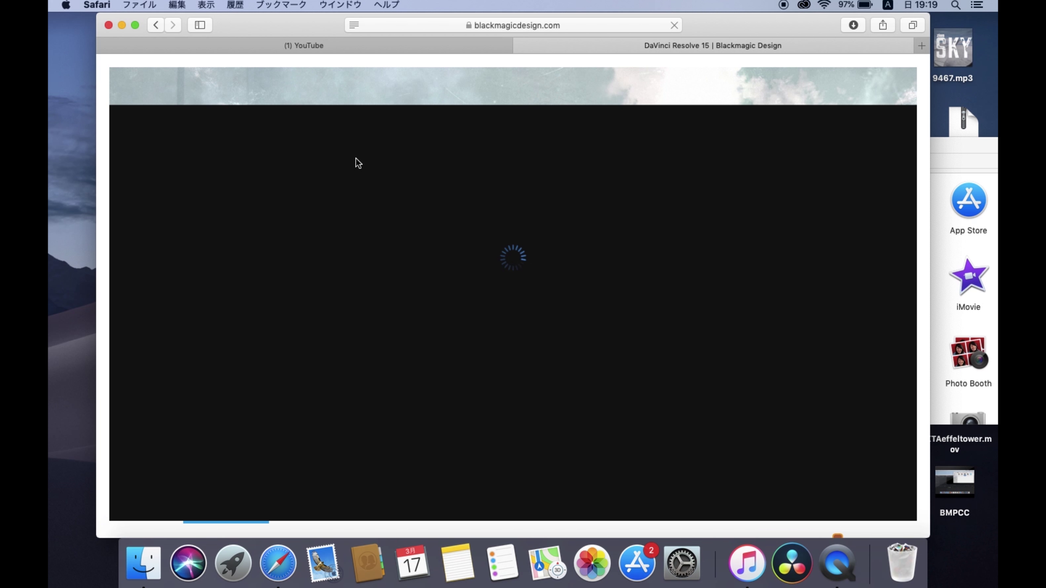
# Scroll down to the DaVinci Resolve 15 Studio section and bring up its download choices
pyautogui.scroll(-15, 637, 318)
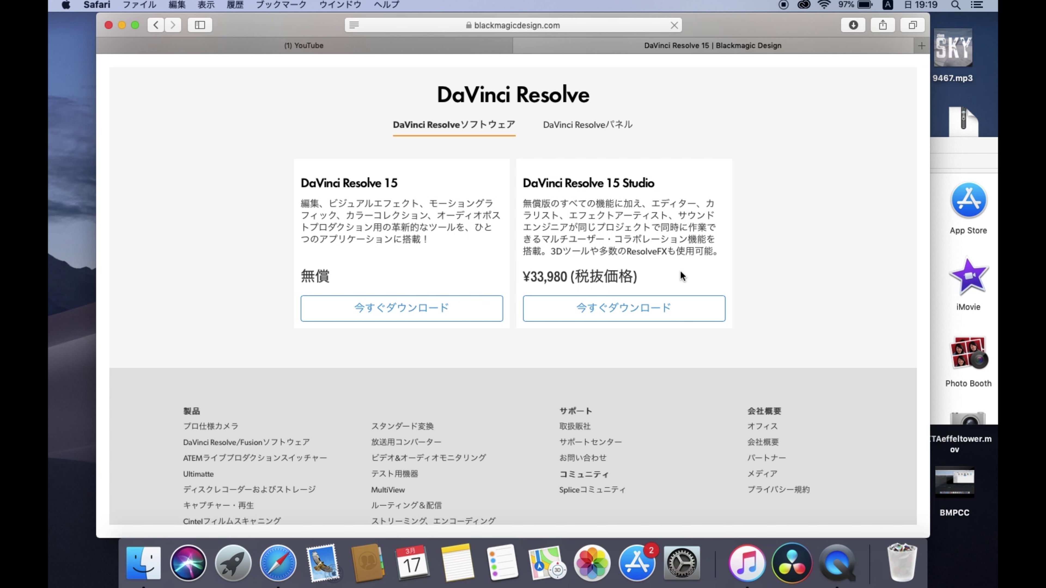
pyautogui.click(663, 314)
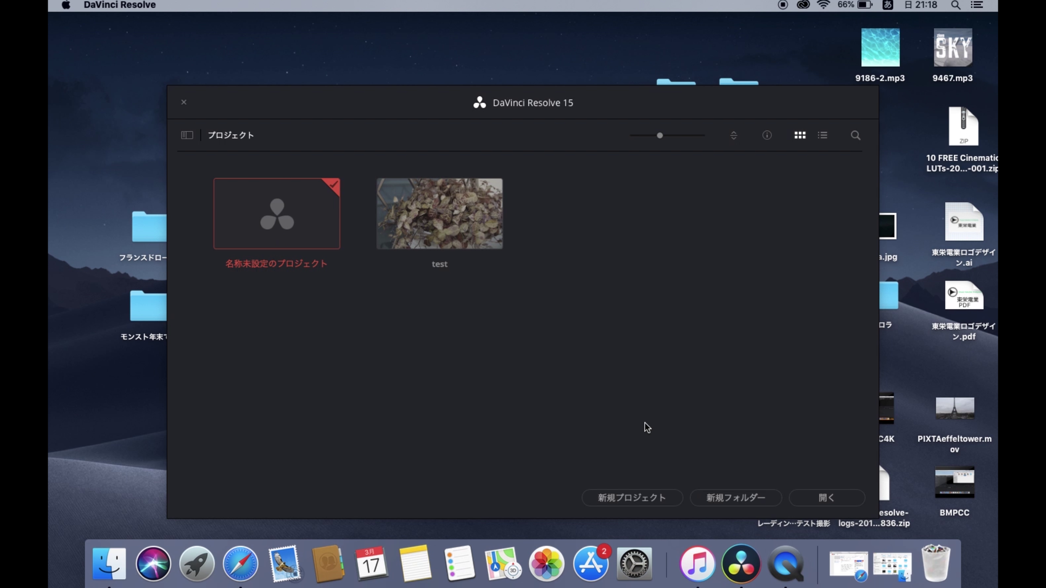
# Create a new project named TEST4 from the Project Manager
pyautogui.click(661, 502)
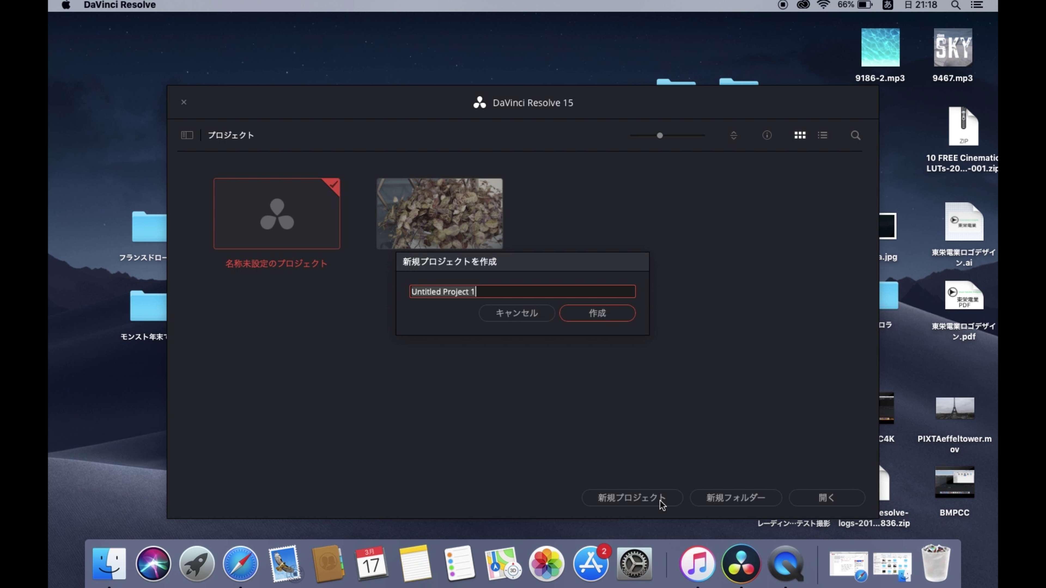
pyautogui.press('BackSpace')
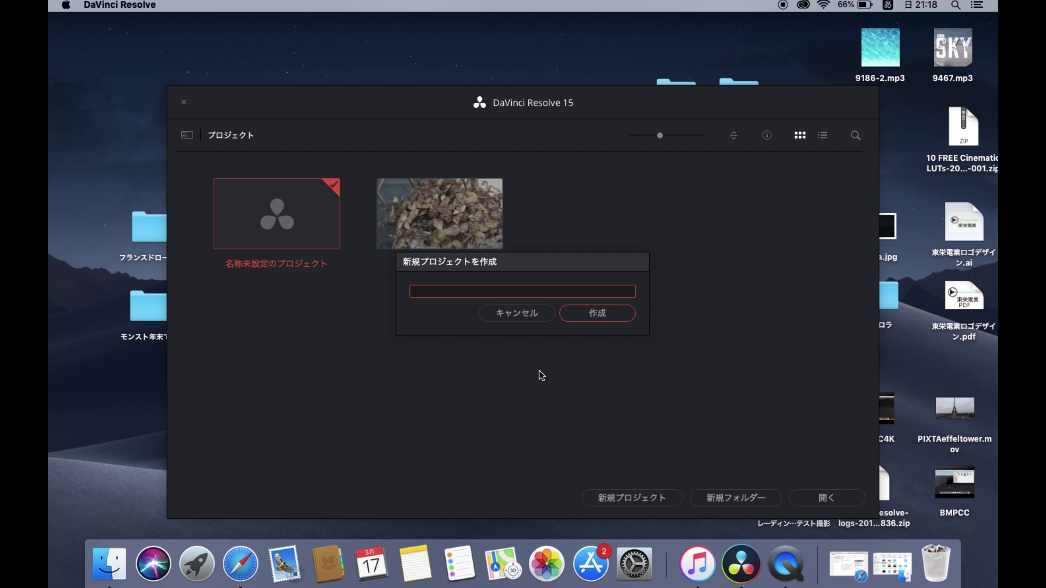
pyautogui.write('TE')
pyautogui.write('ST4')
pyautogui.press('Return')
pyautogui.click(587, 317)
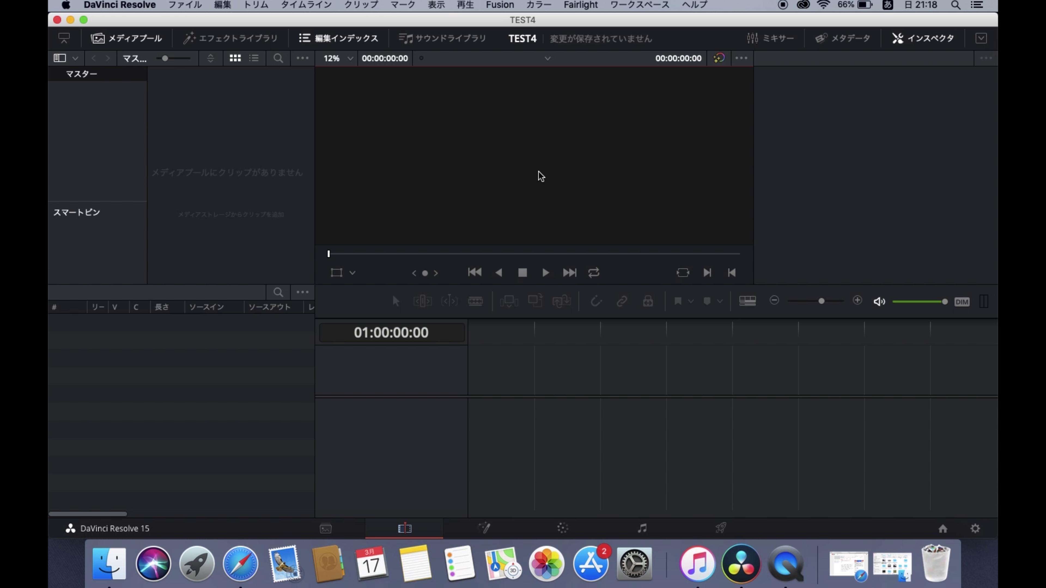
# Arrange the Resolve window and the A002 Finder folder so both are visible
pyautogui.moveTo(529, 20)
pyautogui.mouseDown()
pyautogui.moveTo(447, 110)
pyautogui.moveTo(368, 283)
pyautogui.moveTo(533, 289)
pyautogui.mouseUp()
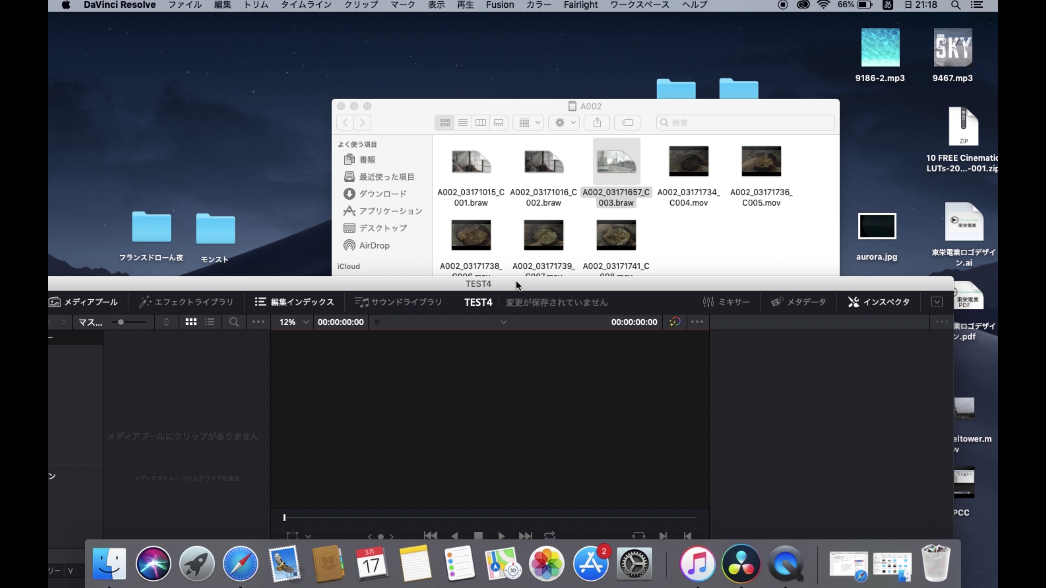
pyautogui.moveTo(537, 284); pyautogui.dragTo(651, 175)
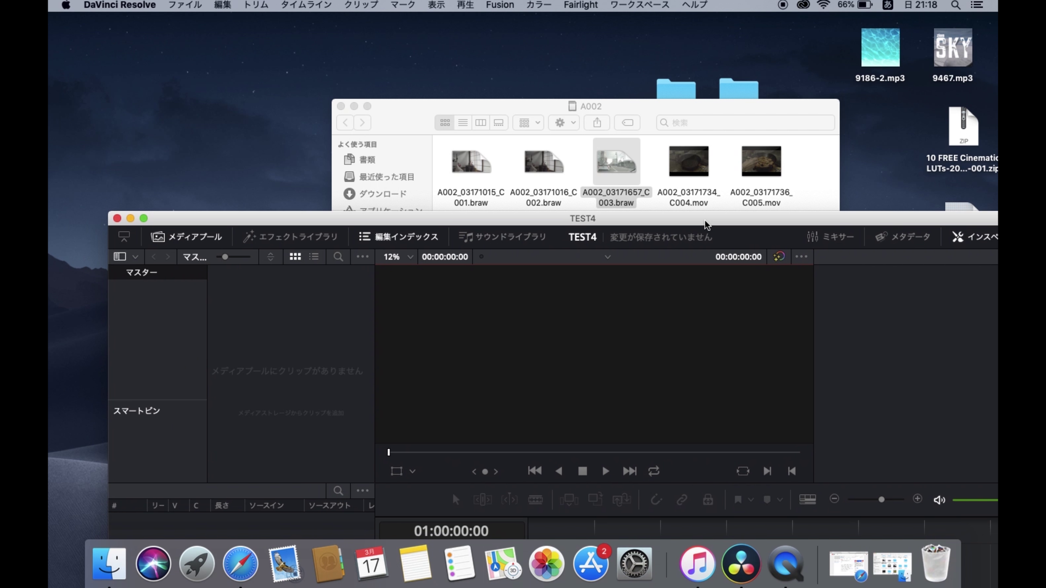
pyautogui.moveTo(524, 106); pyautogui.dragTo(487, 52)
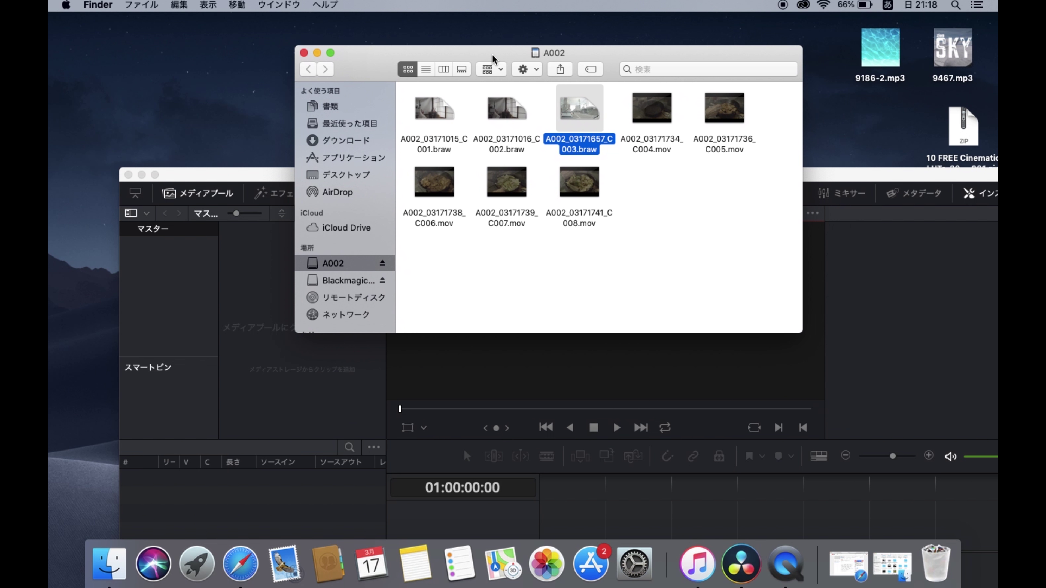
pyautogui.moveTo(842, 174); pyautogui.dragTo(816, 116)
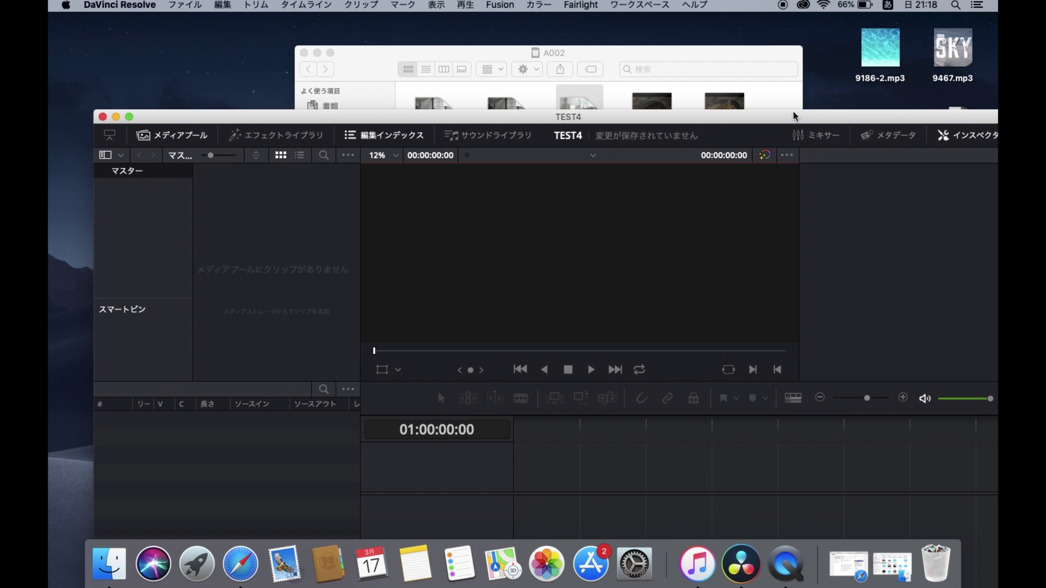
pyautogui.click(480, 53)
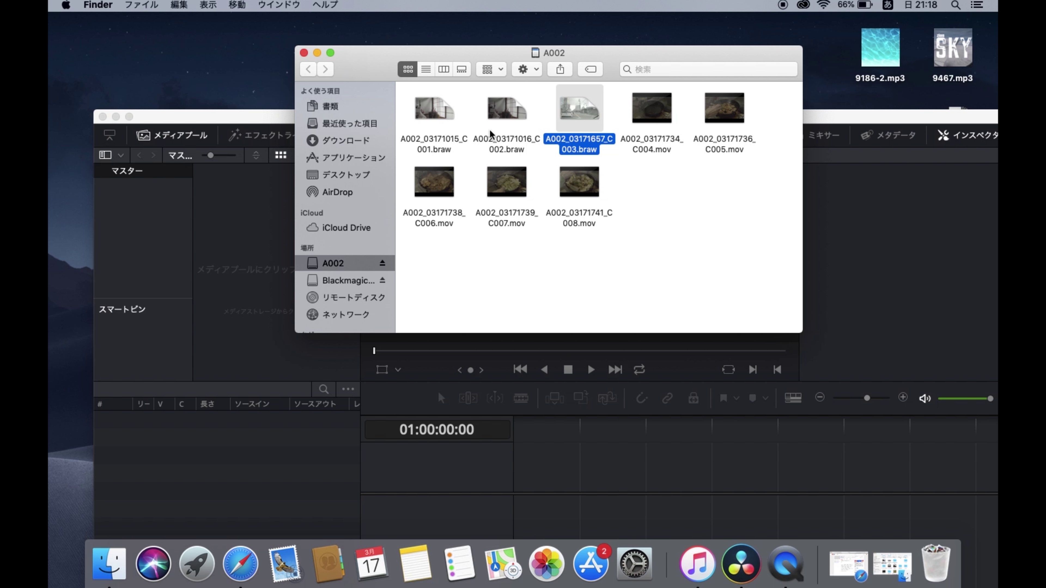
# Drag A002_03171015_C001.braw from Finder onto the timeline's V1 track
pyautogui.click(436, 120)
pyautogui.moveTo(436, 119); pyautogui.dragTo(549, 478)
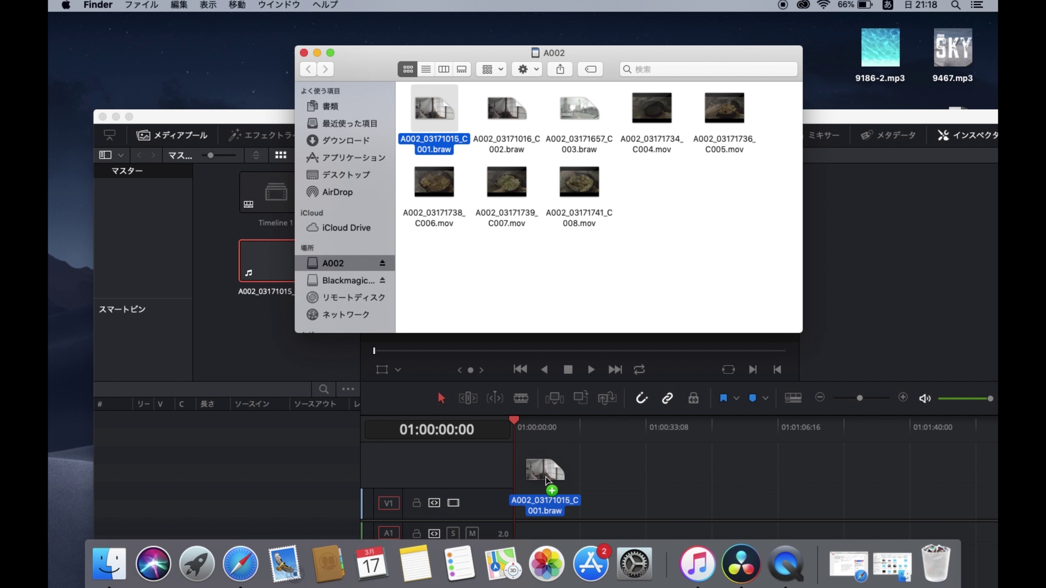
pyautogui.moveTo(550, 478); pyautogui.dragTo(524, 489)
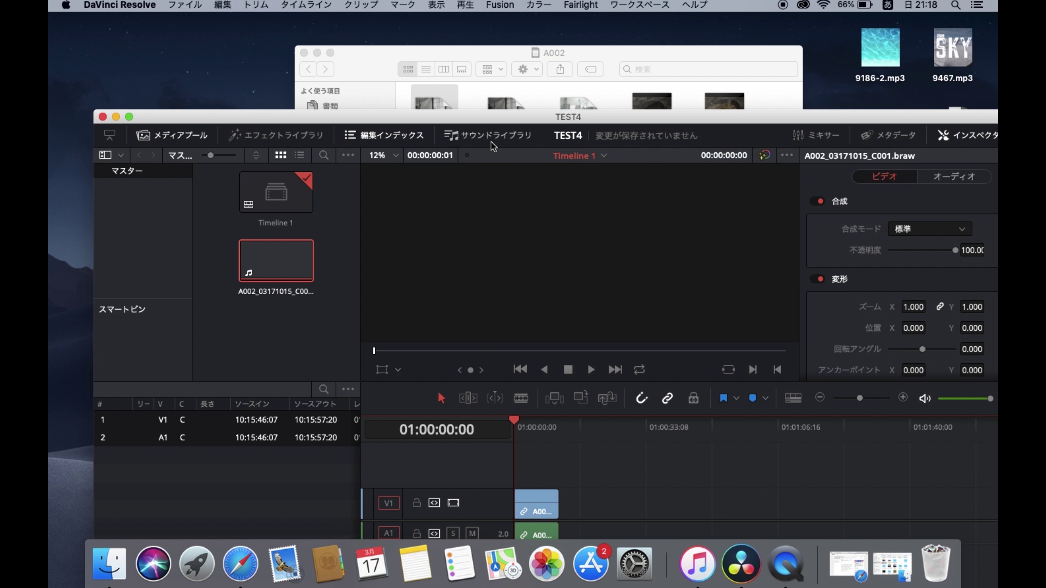
pyautogui.moveTo(490, 119); pyautogui.dragTo(446, 25)
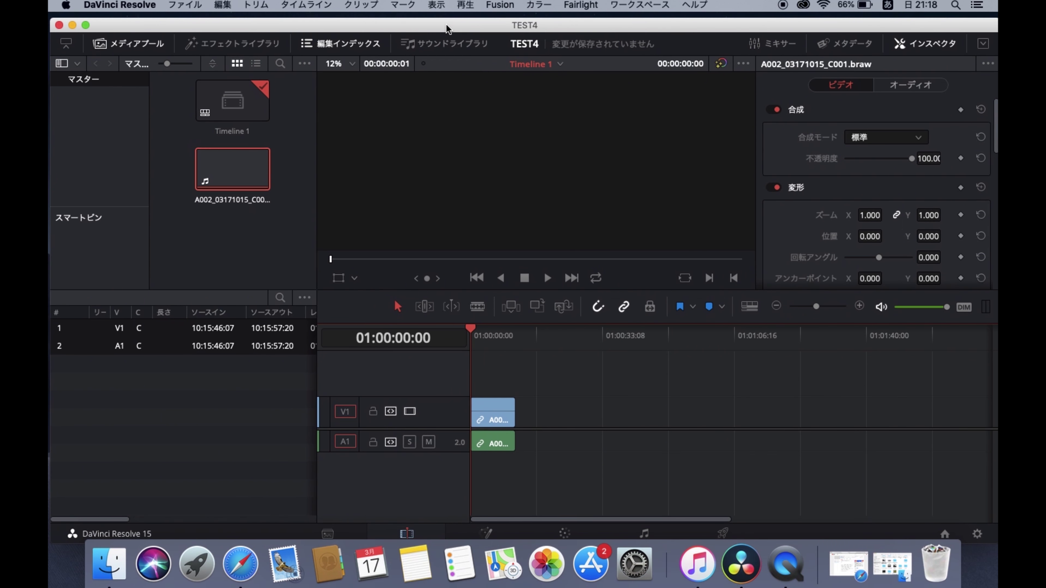